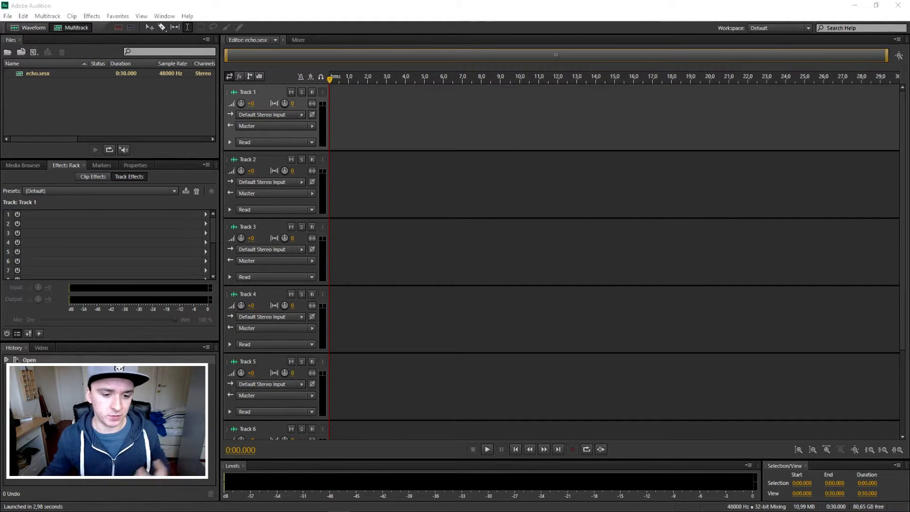
# Step: Arm Track 1 and record a 23-second voice take, Track 1_001.wav
pyautogui.click(312, 92)
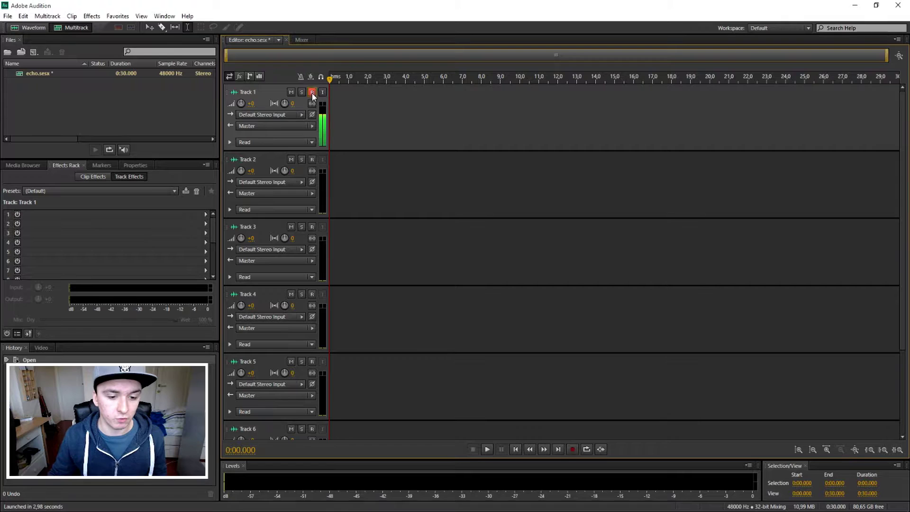
pyautogui.click(573, 450)
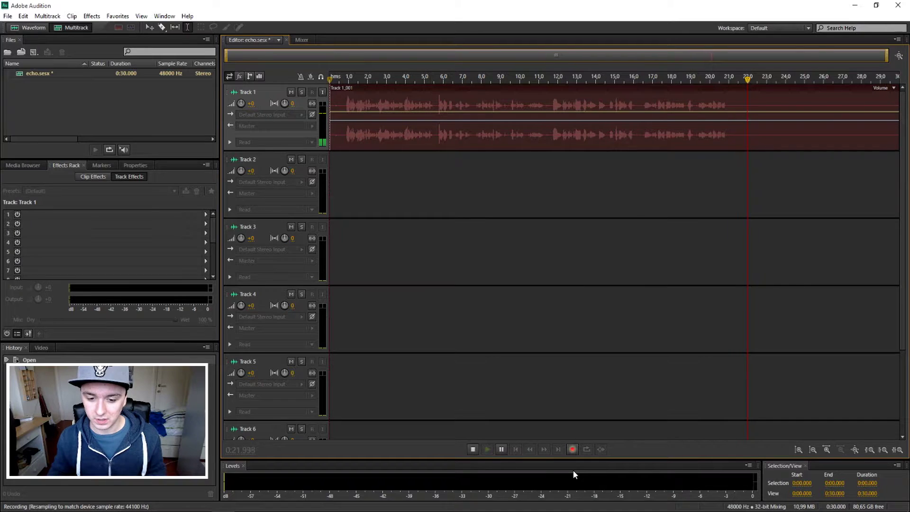
pyautogui.press('space')
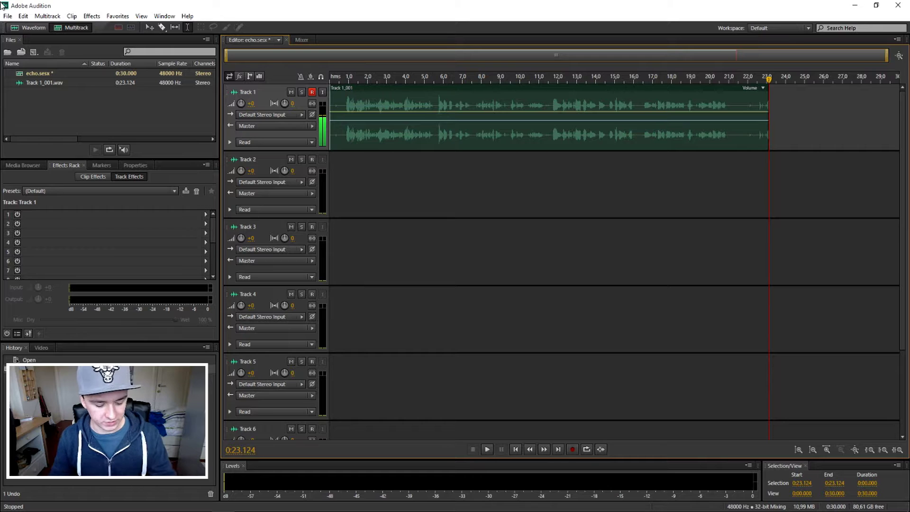
pyautogui.click(335, 77)
pyautogui.press('space')
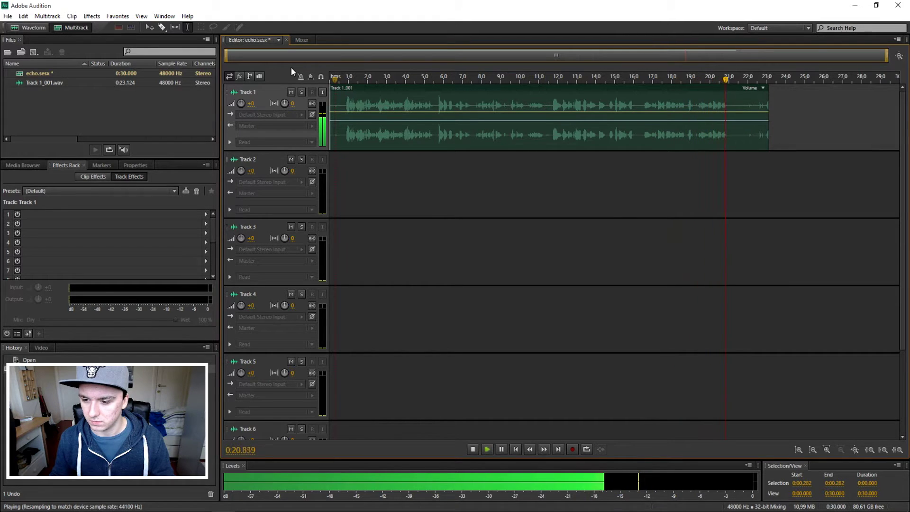
pyautogui.press('space')
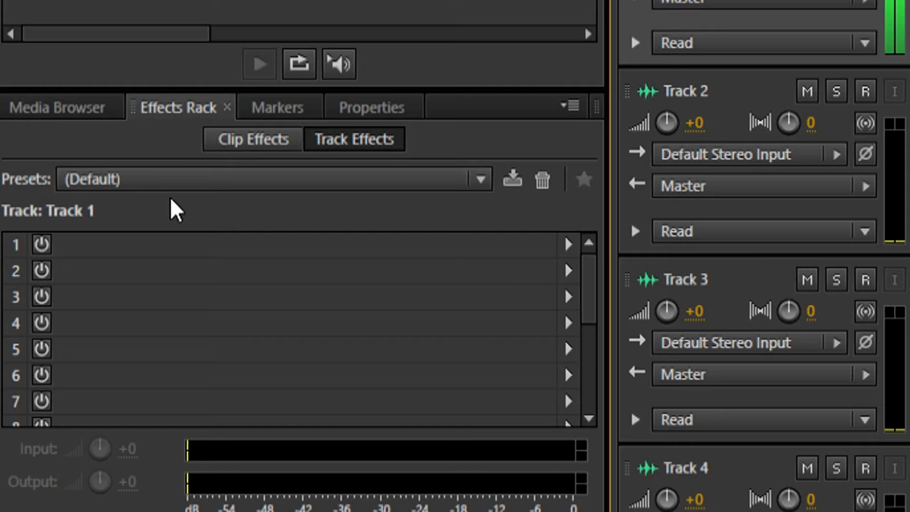
# Step: Show the Delay and Echo effect choices for Track 1's first Track Effects slot
pyautogui.click(27, 166)
pyautogui.click(62, 165)
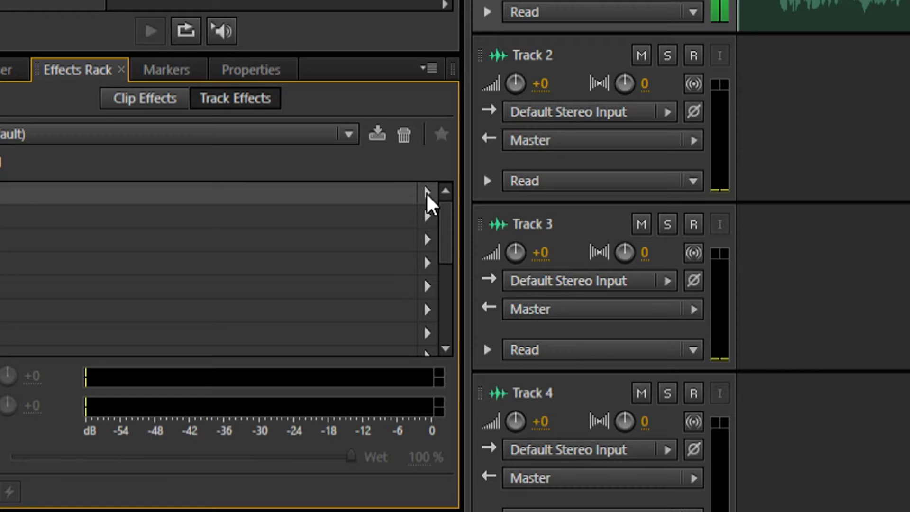
pyautogui.click(206, 215)
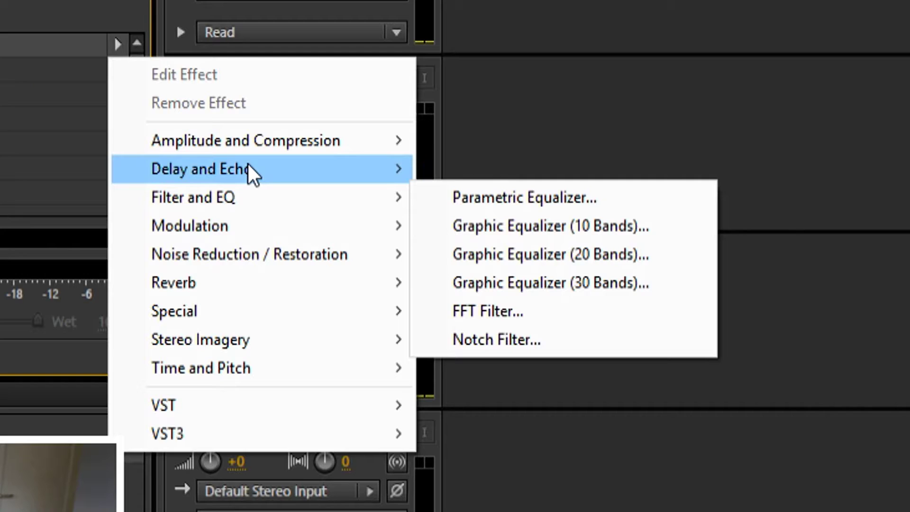
pyautogui.moveTo(255, 259)
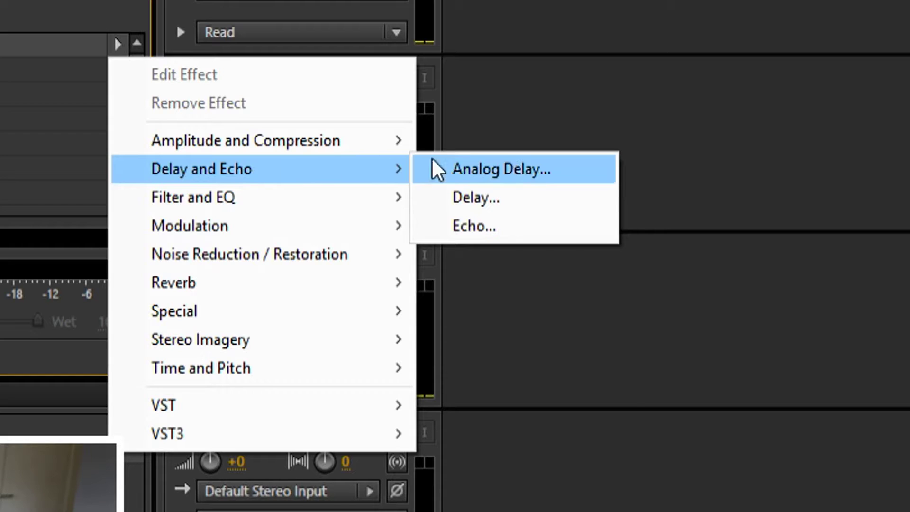
# Step: Add the Echo effect to Track 1's first rack slot
pyautogui.click(536, 226)
pyautogui.click(342, 173)
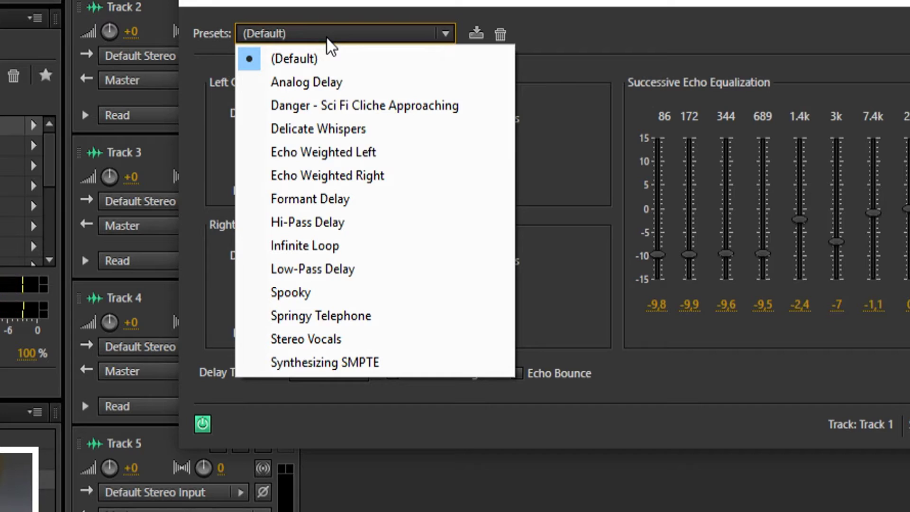
pyautogui.click(327, 38)
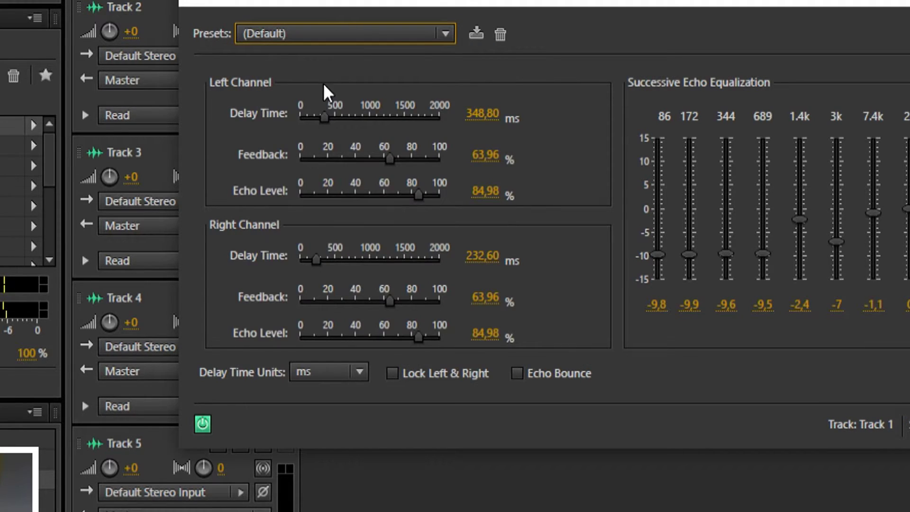
# Step: Preview the Delicate Whispers Echo preset, then revert Presets to (Default)
pyautogui.click(309, 29)
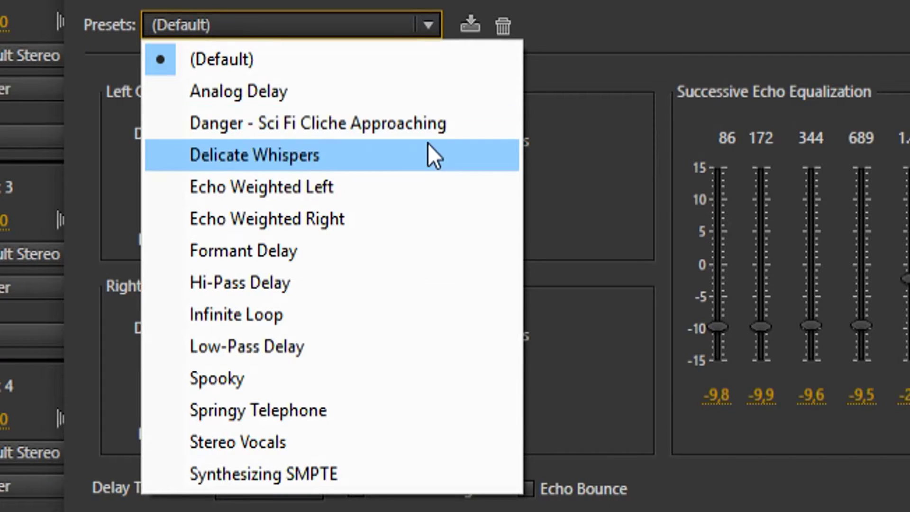
pyautogui.click(428, 143)
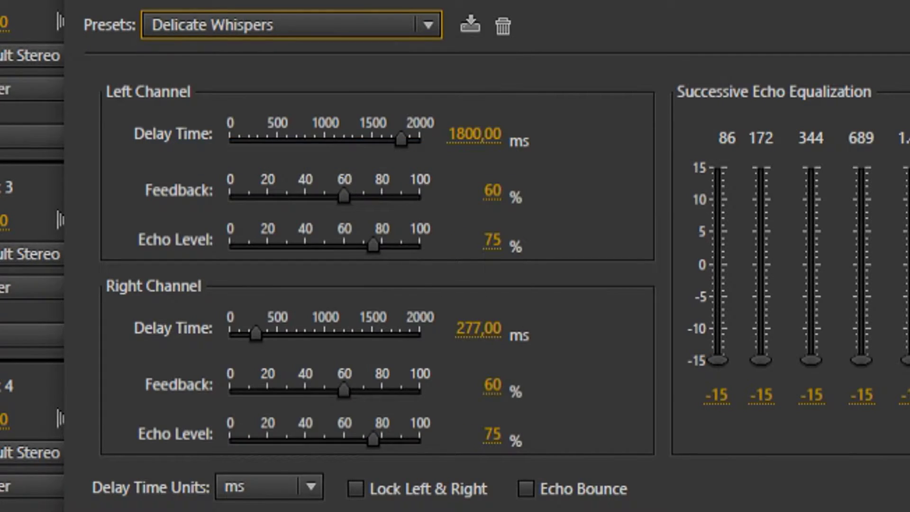
pyautogui.press('space')
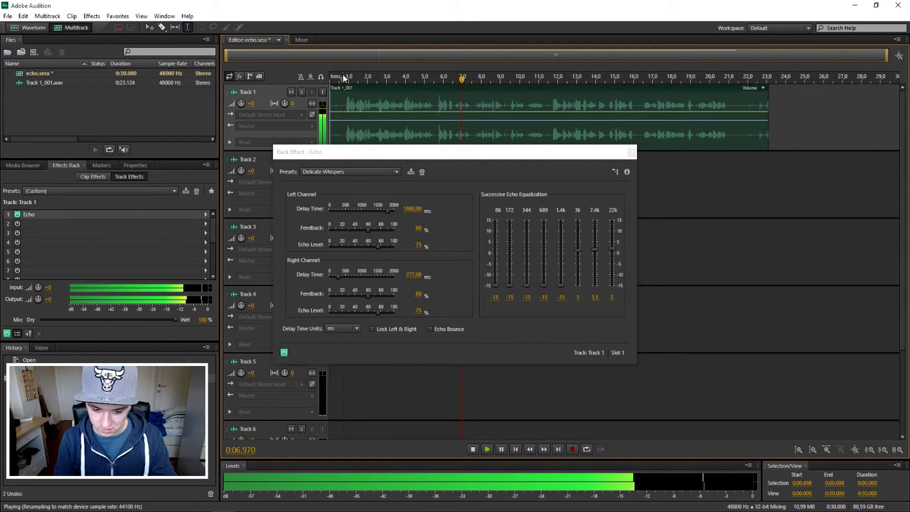
pyautogui.press('space')
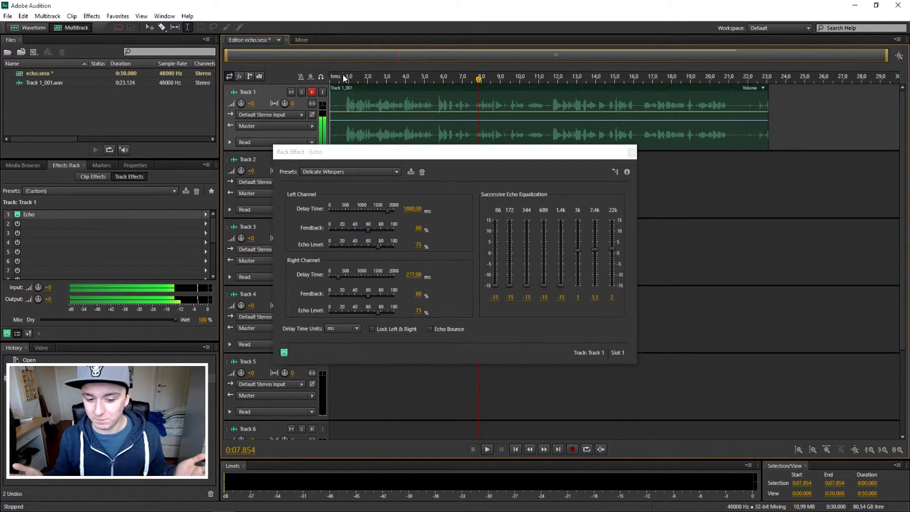
pyautogui.click(331, 173)
pyautogui.click(327, 183)
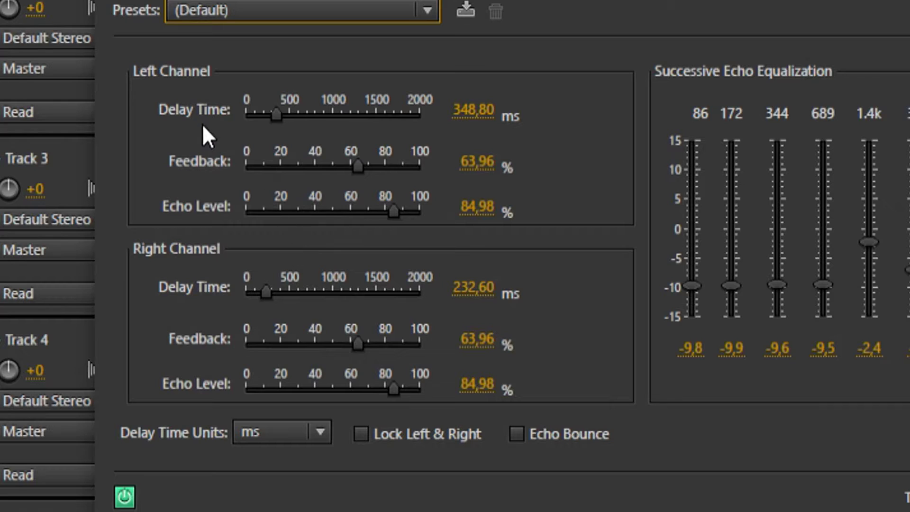
pyautogui.moveTo(276, 115); pyautogui.dragTo(332, 110)
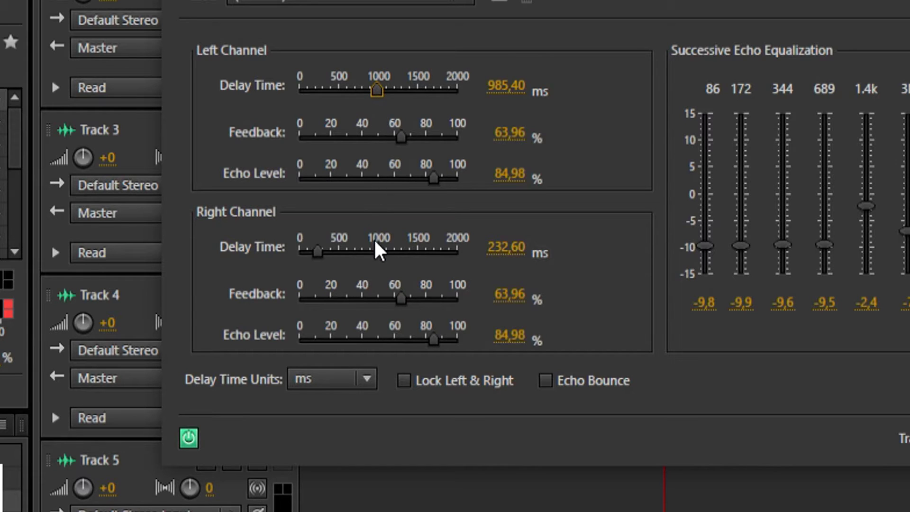
pyautogui.click(379, 252)
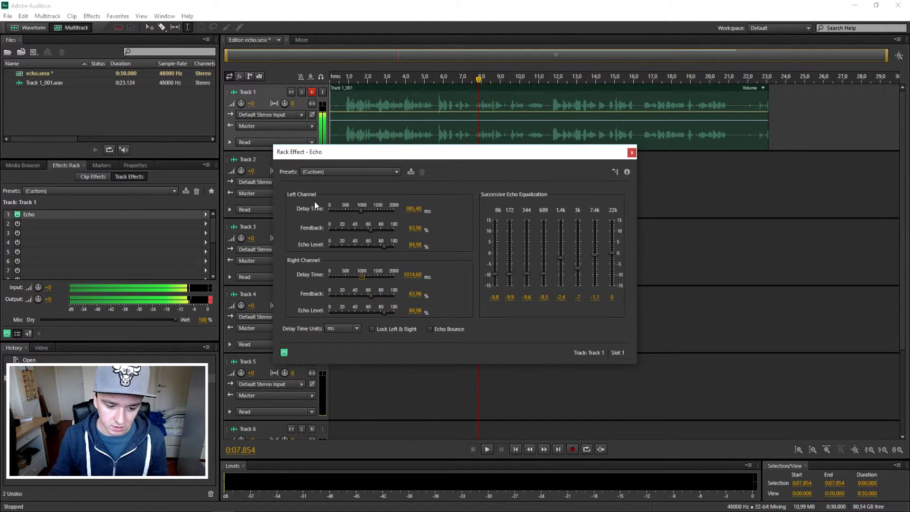
pyautogui.click(341, 77)
pyautogui.press('space')
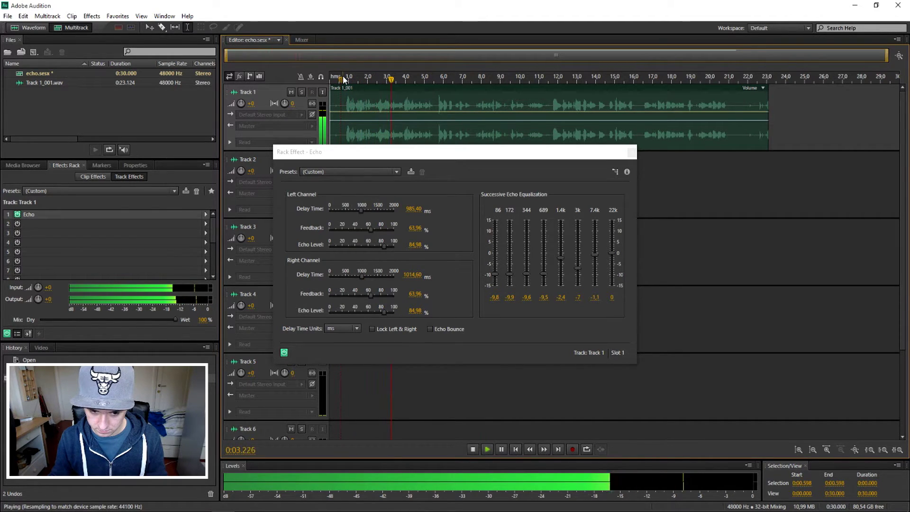
pyautogui.press('space')
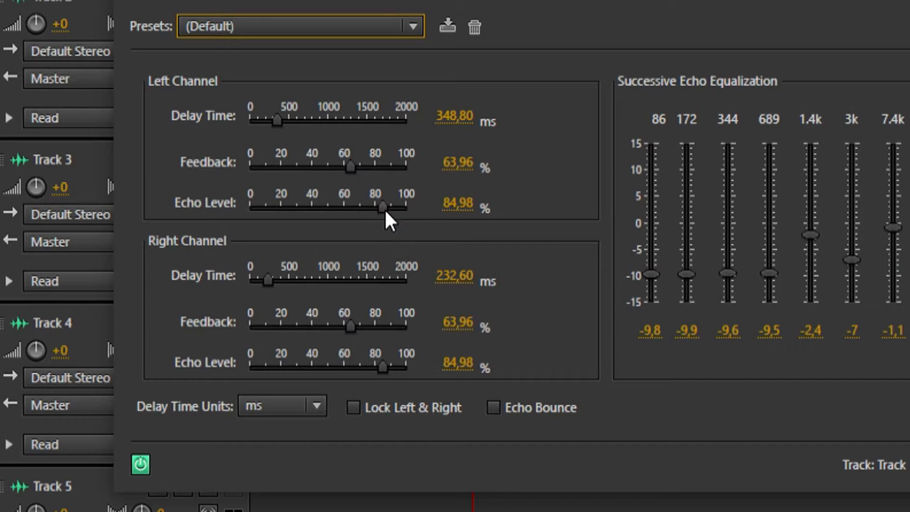
# Step: Raise Left and Right Channel Echo Level to 100% and play back the louder echoes
pyautogui.moveTo(387, 249); pyautogui.dragTo(444, 250)
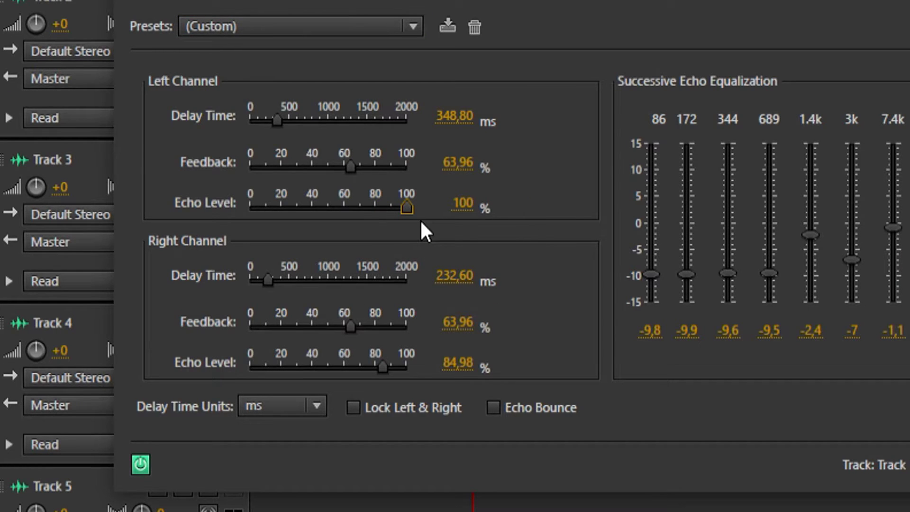
pyautogui.moveTo(382, 368); pyautogui.dragTo(591, 380)
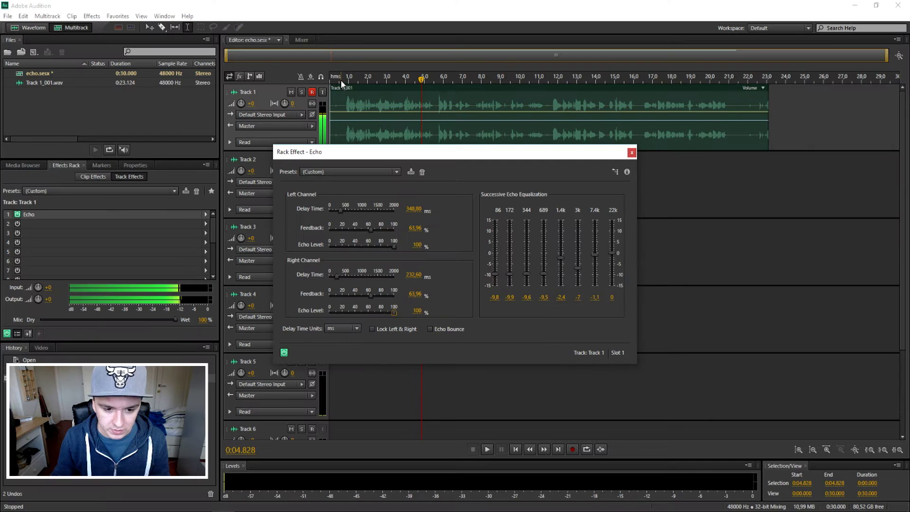
pyautogui.click(342, 80)
pyautogui.press('space')
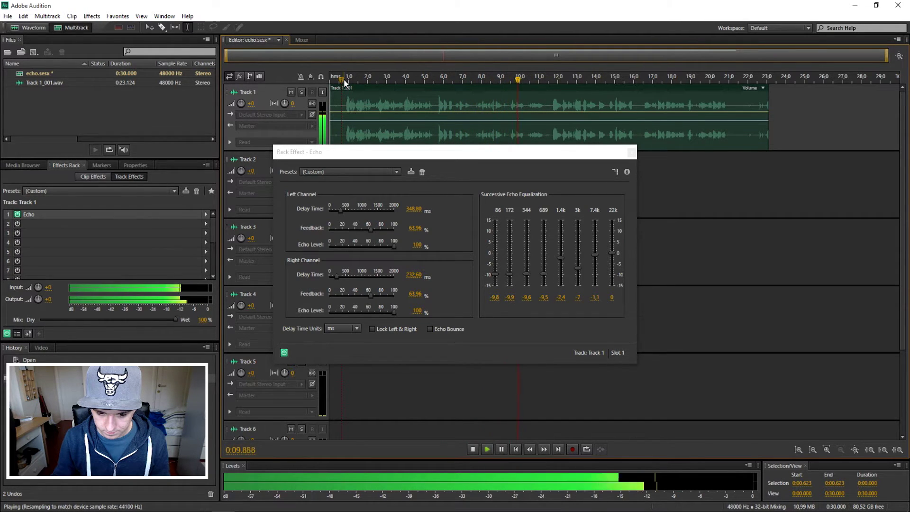
pyautogui.press('space')
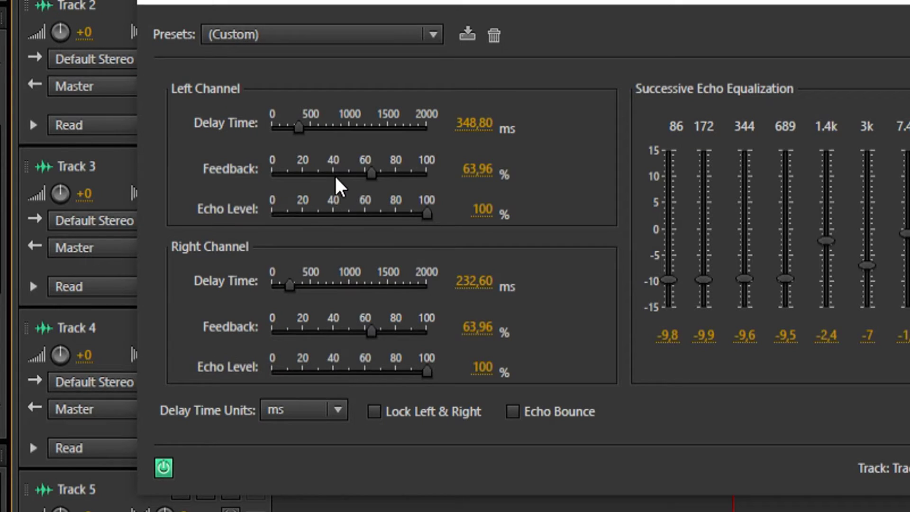
# Step: Lower Left and Right Feedback to 40.51% and preview the clip
pyautogui.click(356, 229)
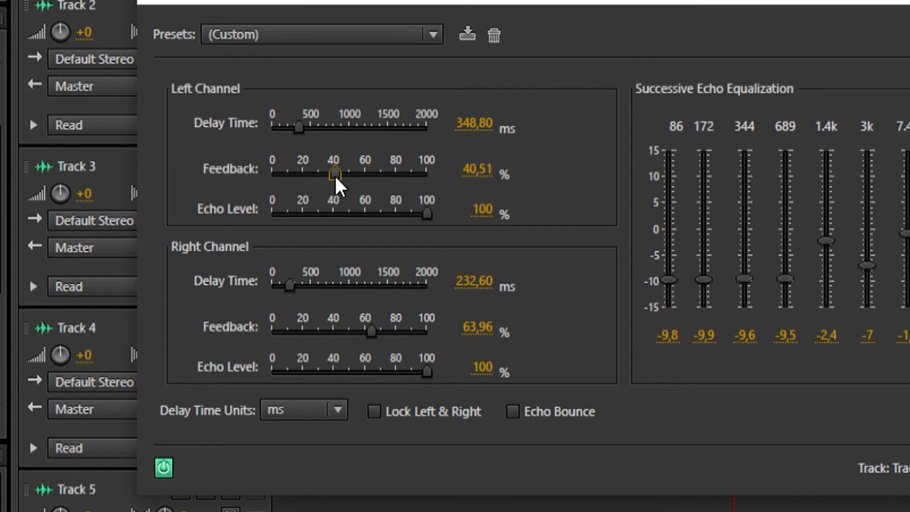
pyautogui.click(335, 325)
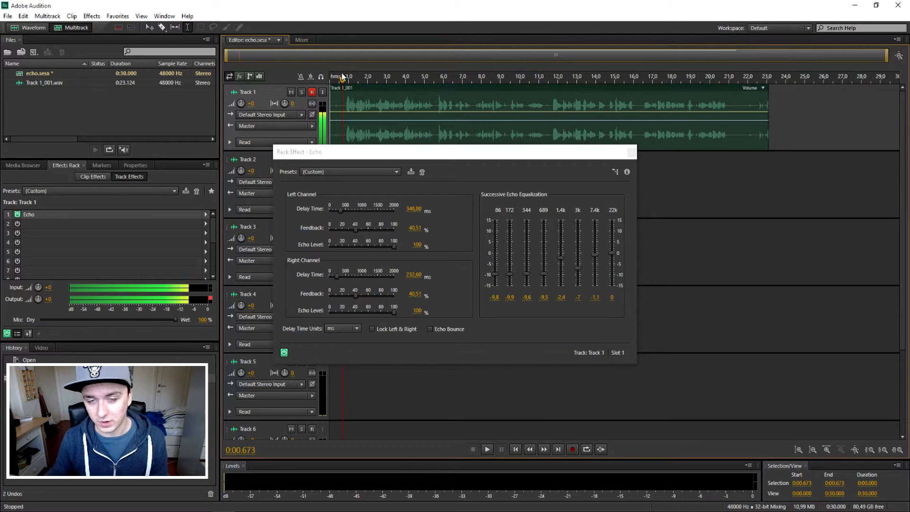
pyautogui.press('space')
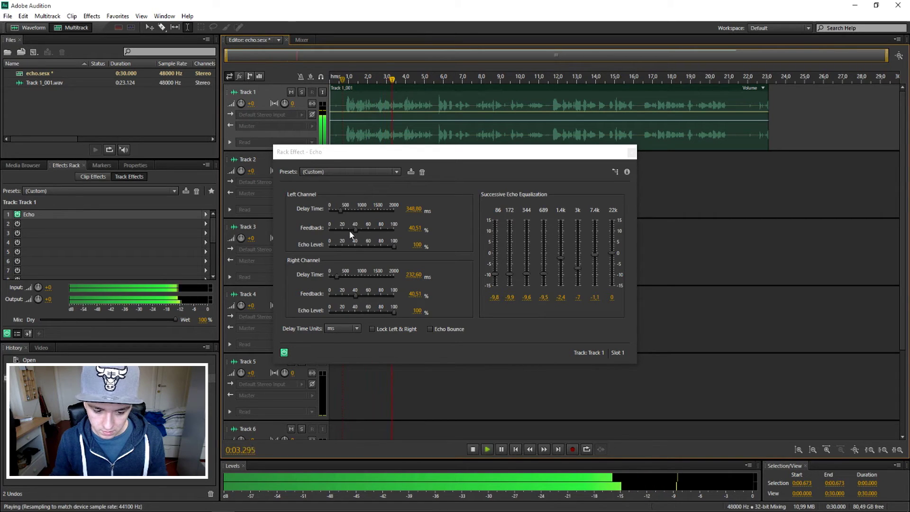
pyautogui.press('space')
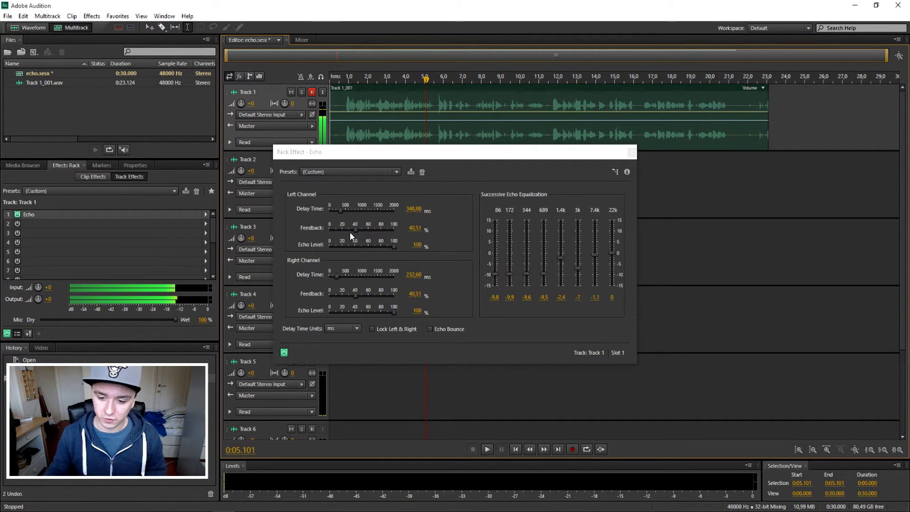
# Step: Close the Rack Effect - Echo settings window
pyautogui.click(632, 153)
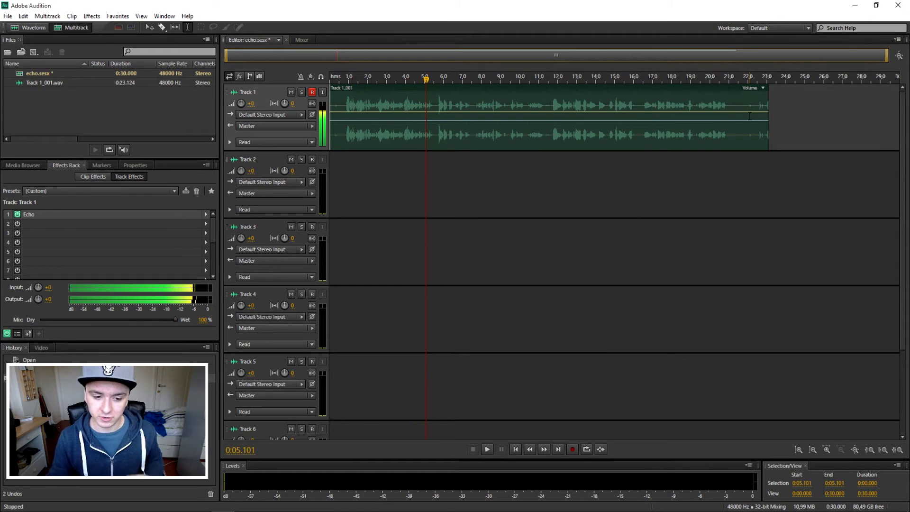